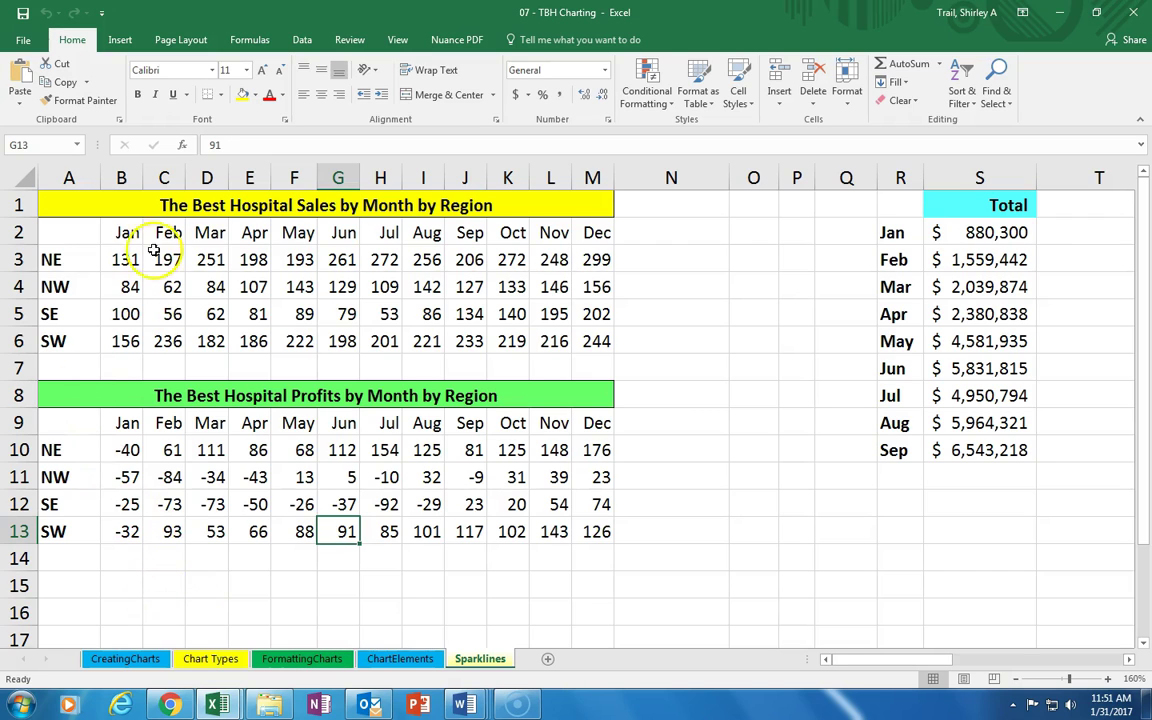
- Insert line sparklines beside the monthly sales data in B3:M6 for all four regions
click(124, 260)
drag(124, 260, 604, 335)
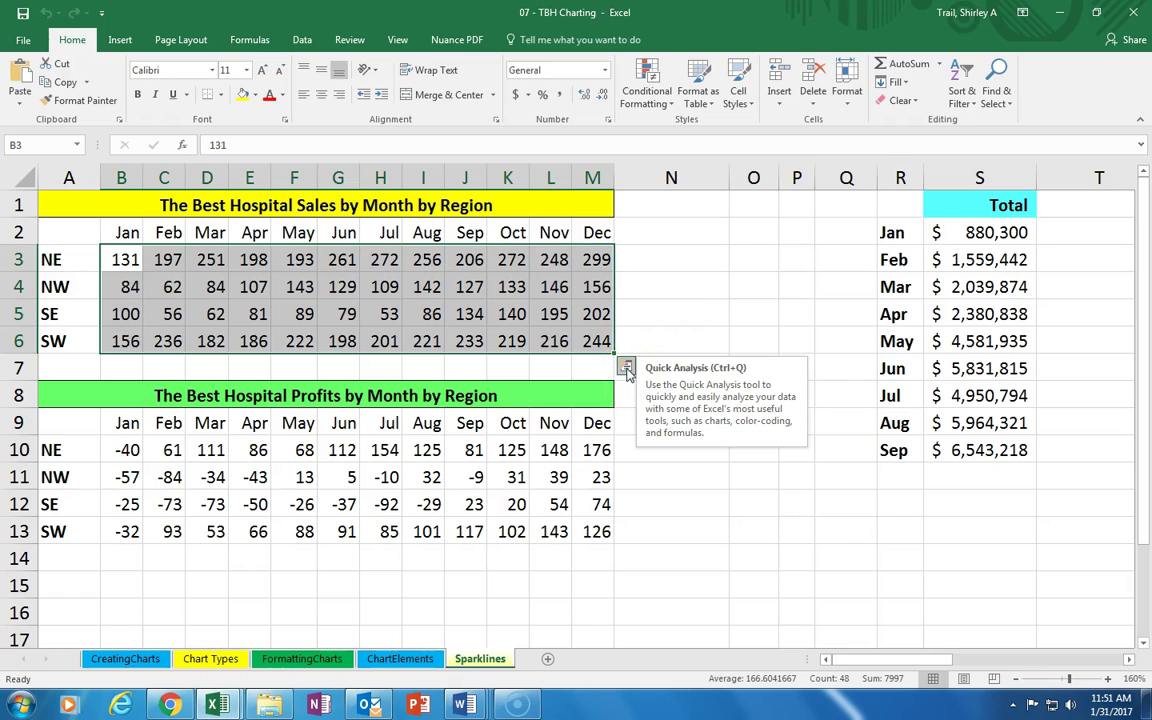
click(626, 368)
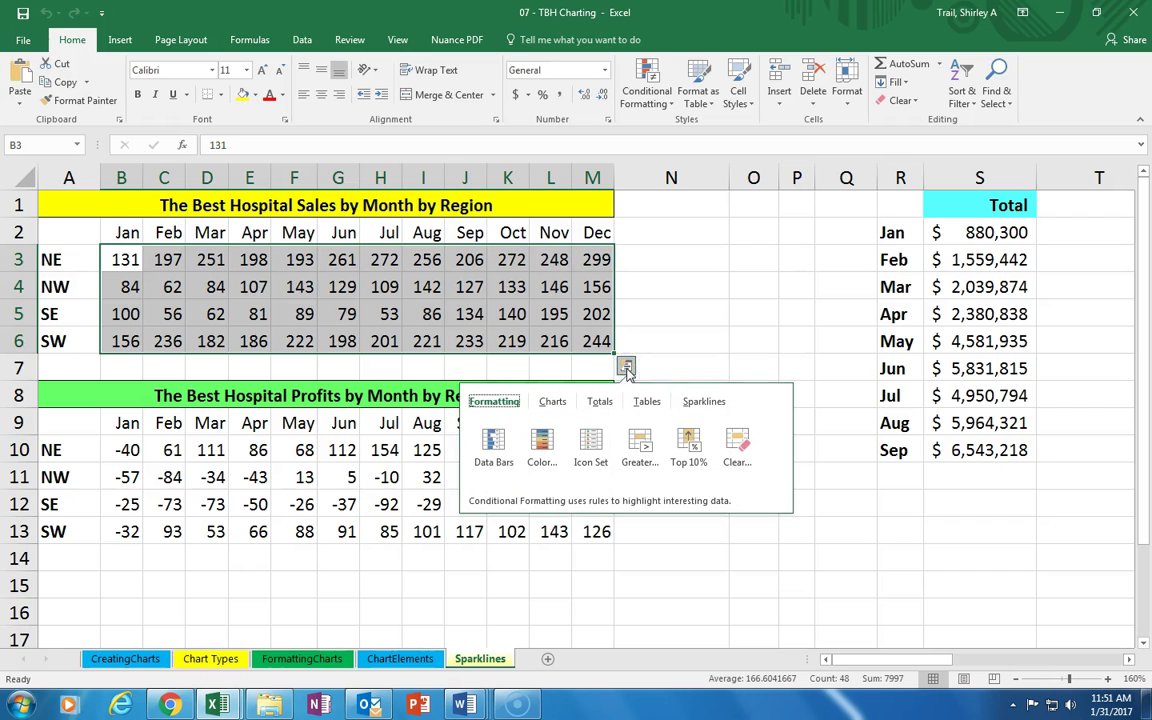
click(704, 401)
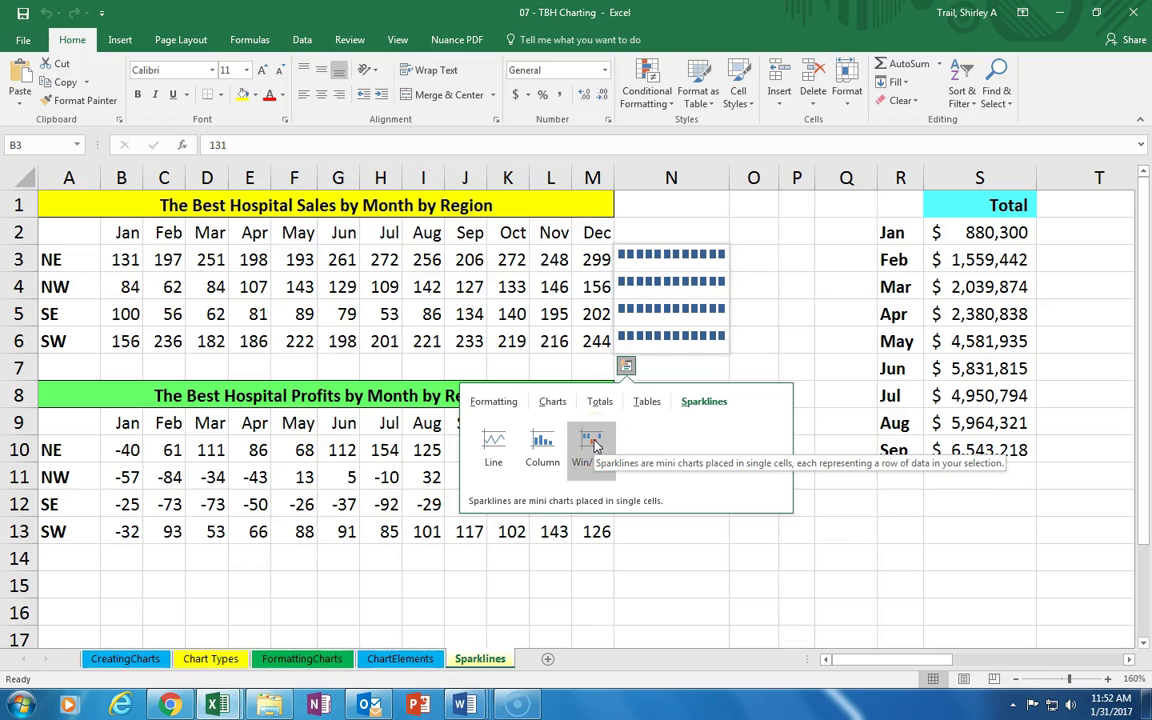
click(490, 445)
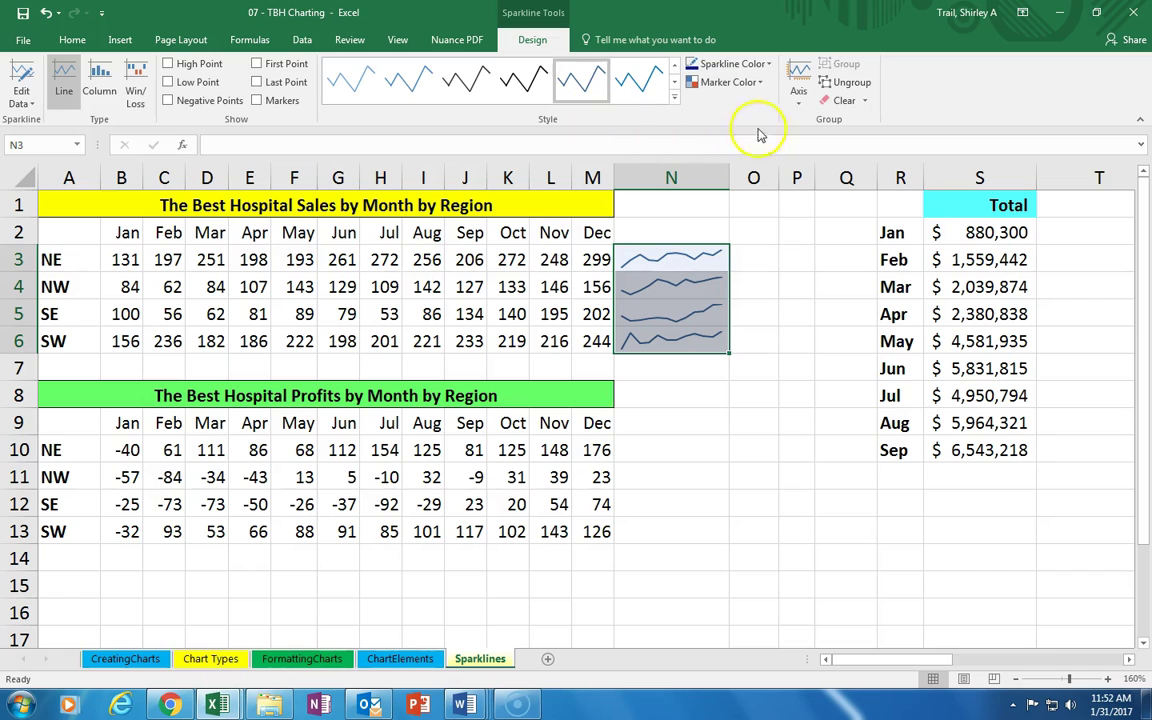
- Format the sales sparklines in N3:N6 with the standard green color and a 2¼ pt line weight
click(769, 64)
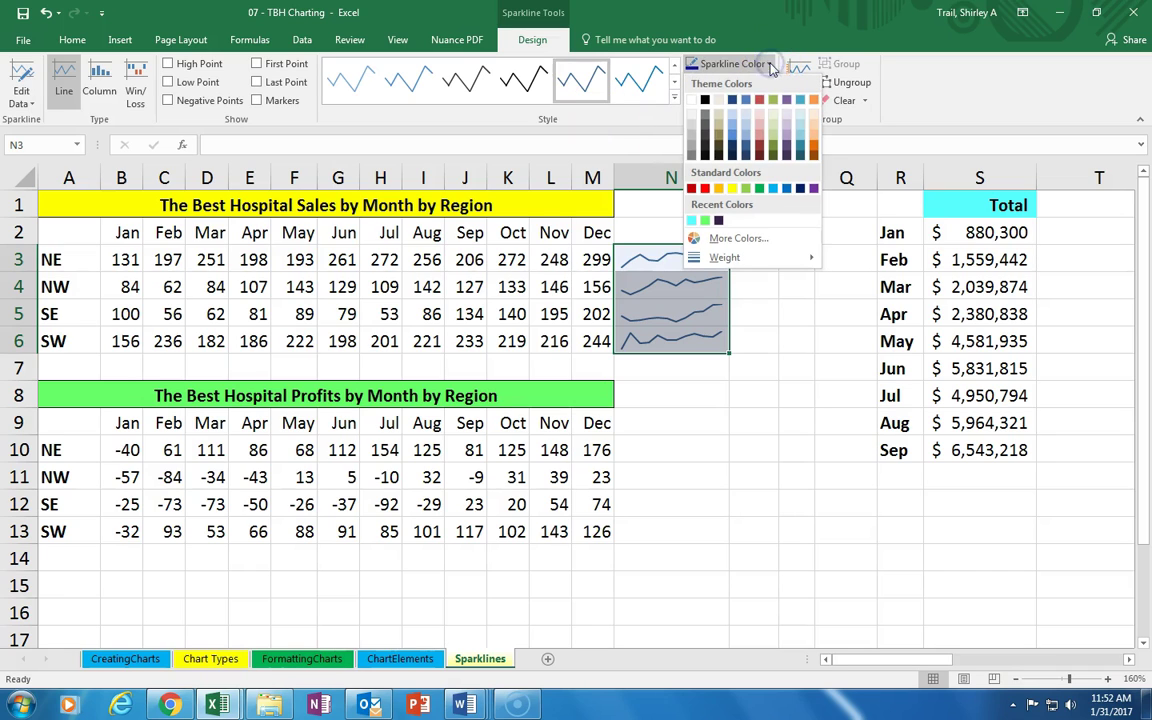
click(762, 190)
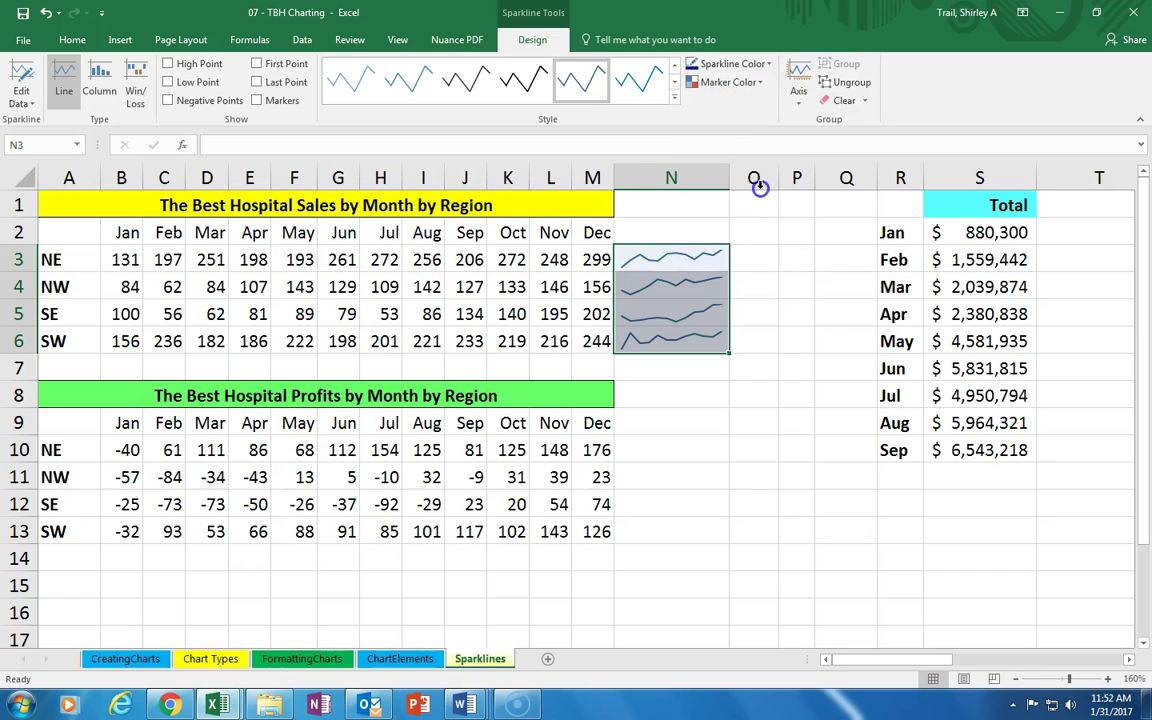
click(770, 63)
mouse_move(813, 265)
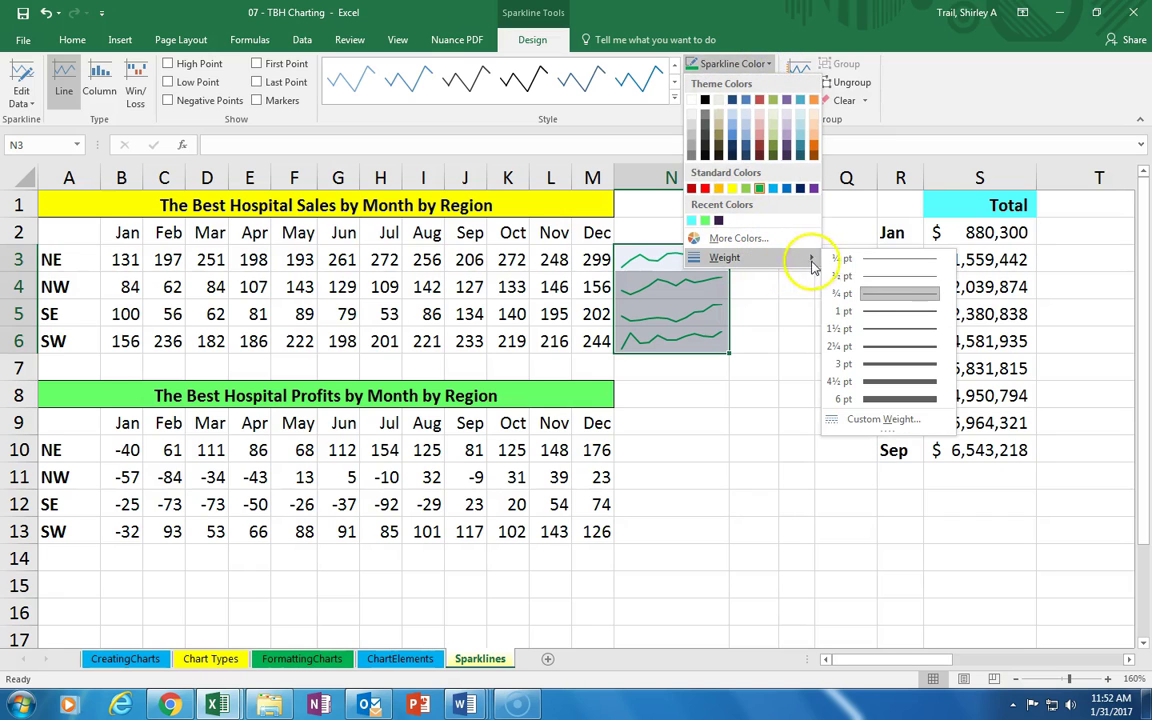
click(894, 348)
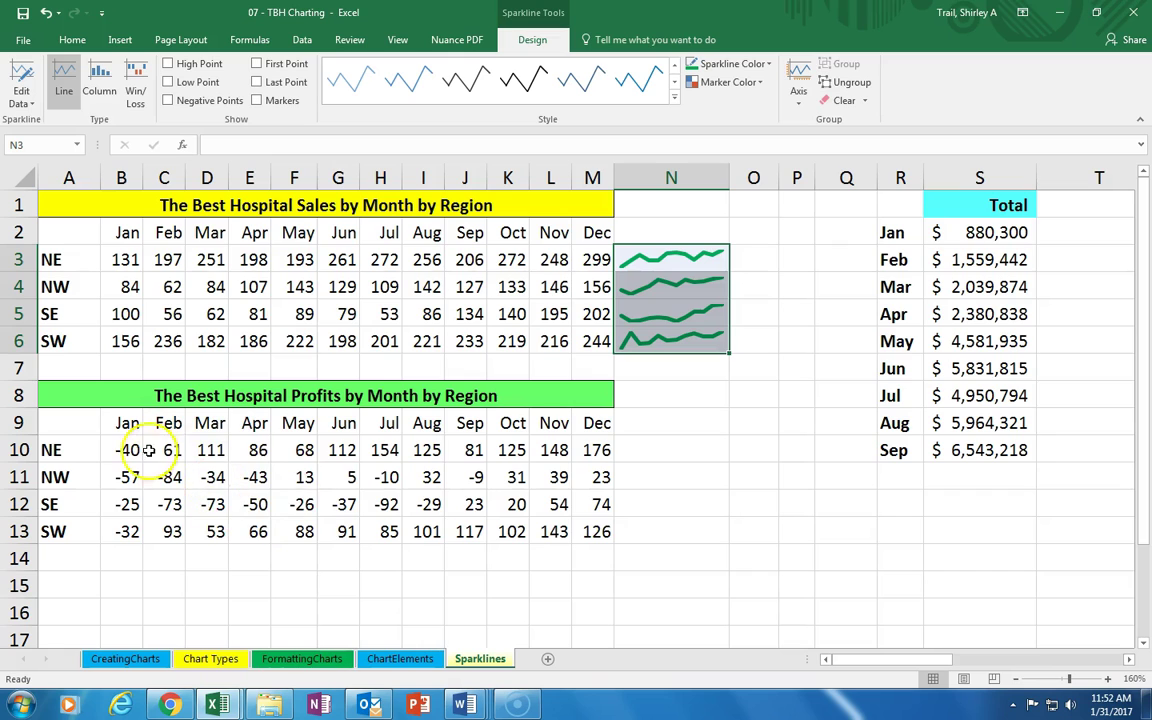
- Insert column sparklines beside the monthly profits data in B10:M13 for all four regions
drag(130, 451, 597, 526)
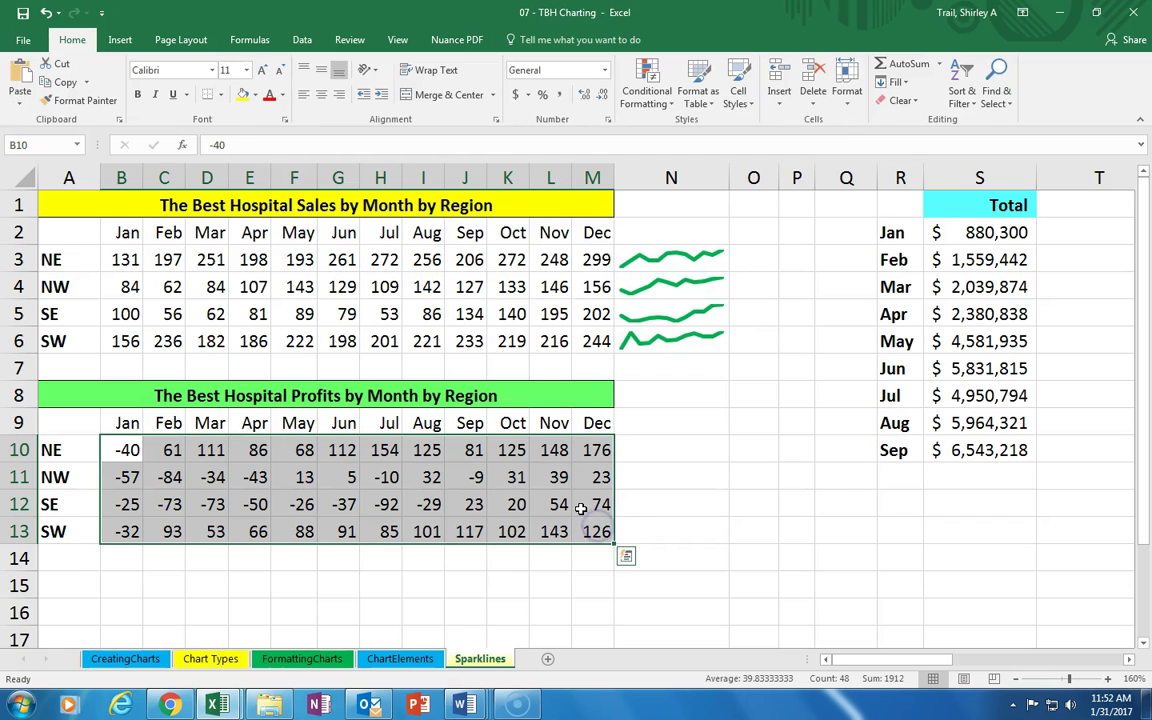
scroll(1146, 531, down, 2)
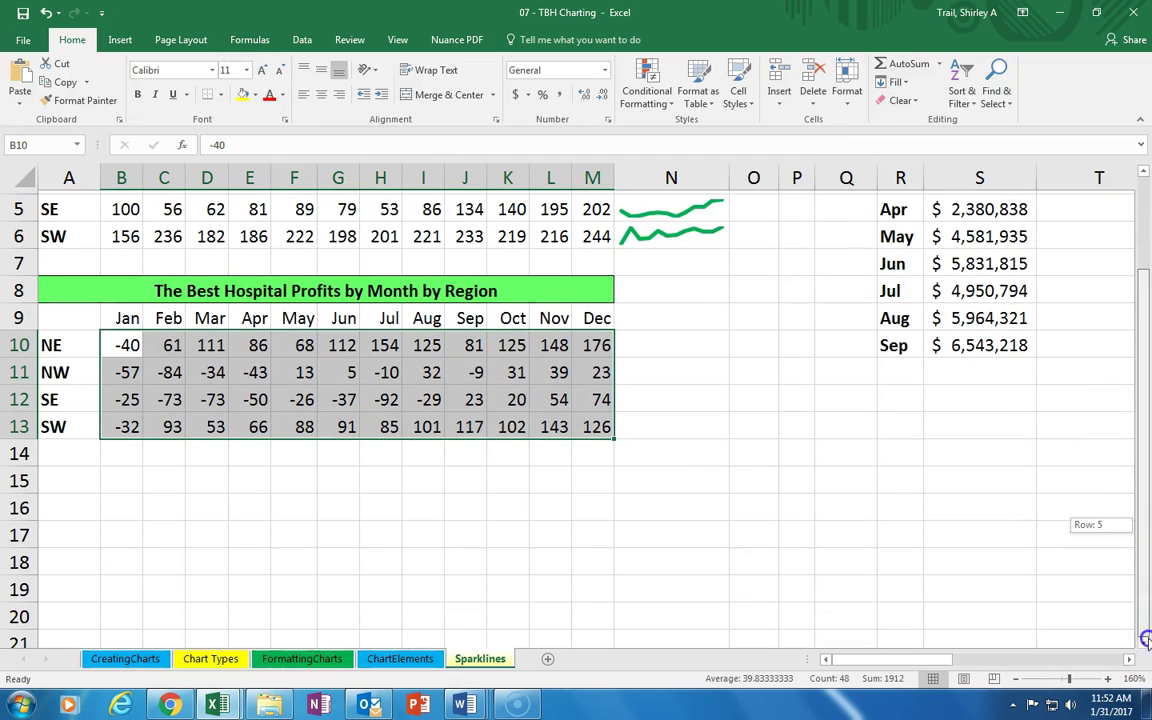
mouse_move(632, 452)
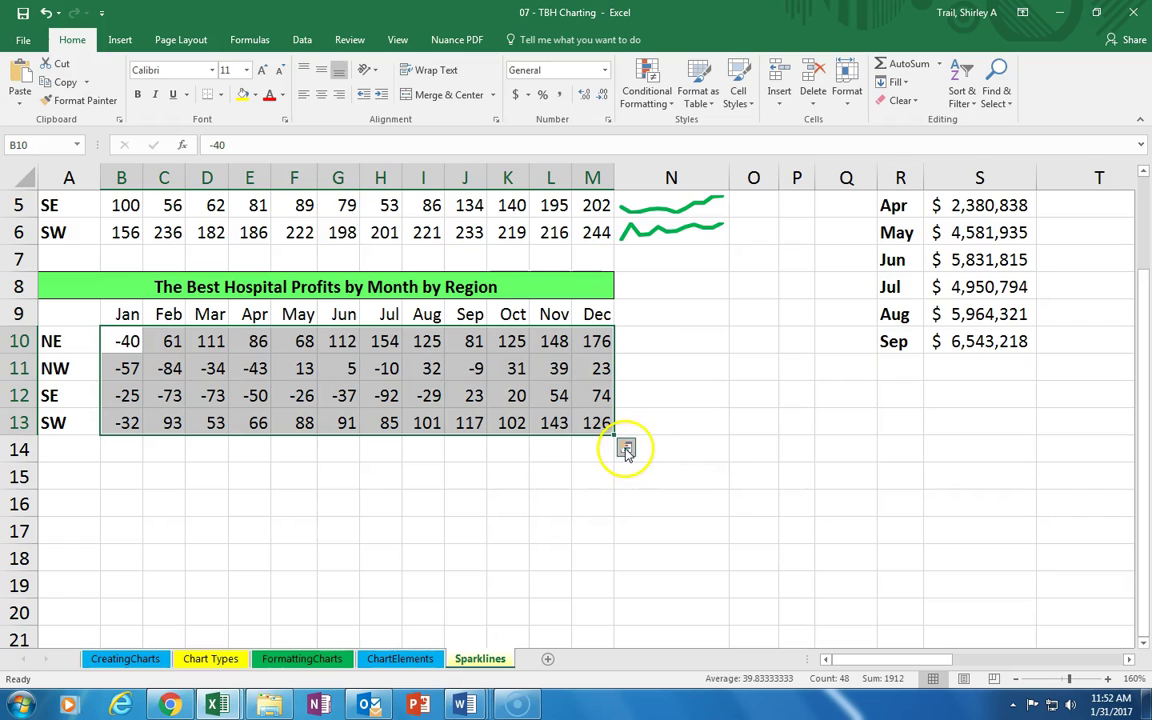
click(626, 449)
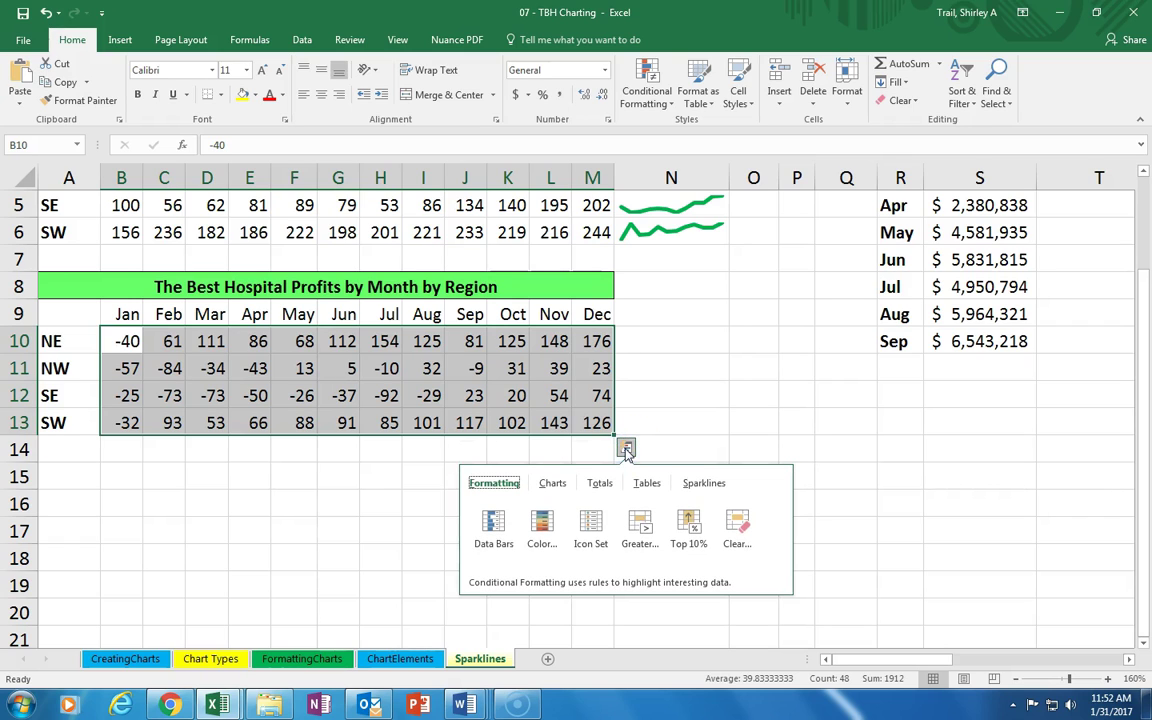
click(704, 484)
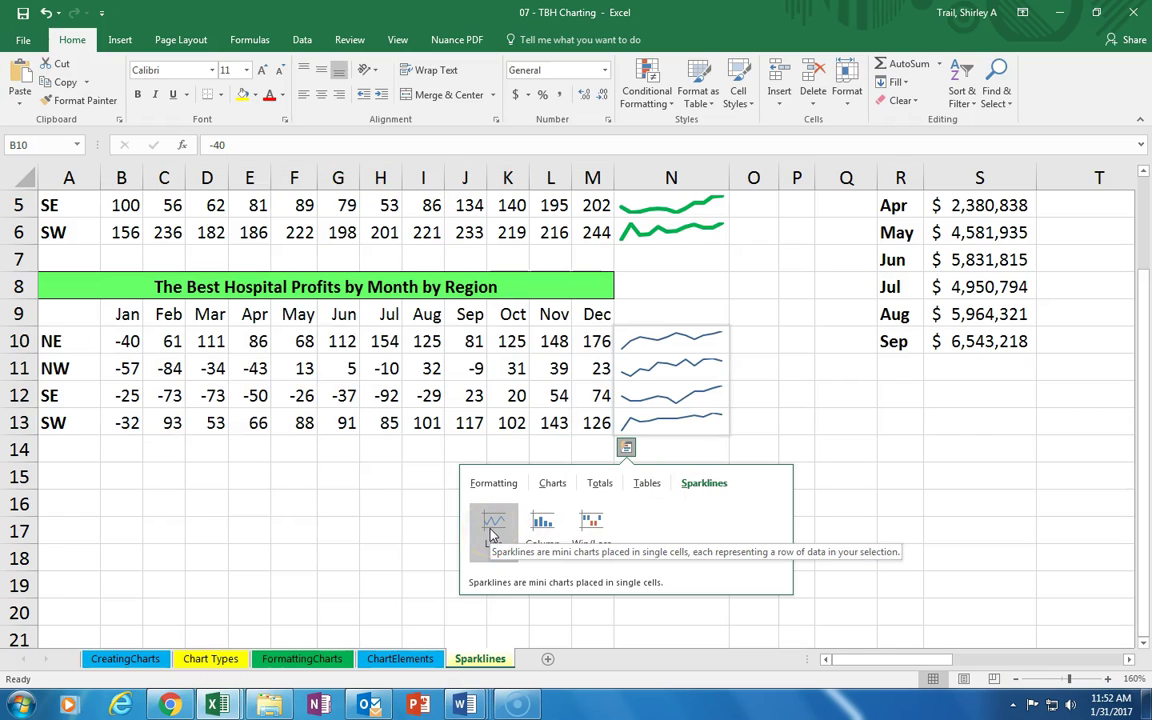
click(538, 530)
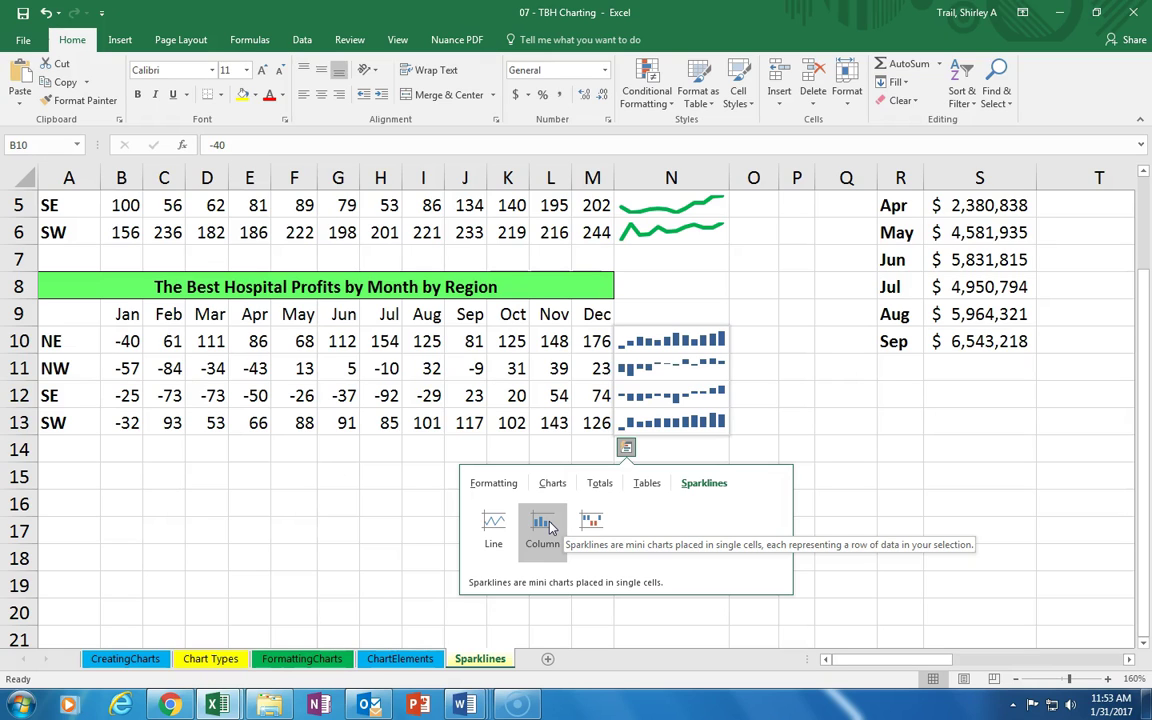
click(546, 523)
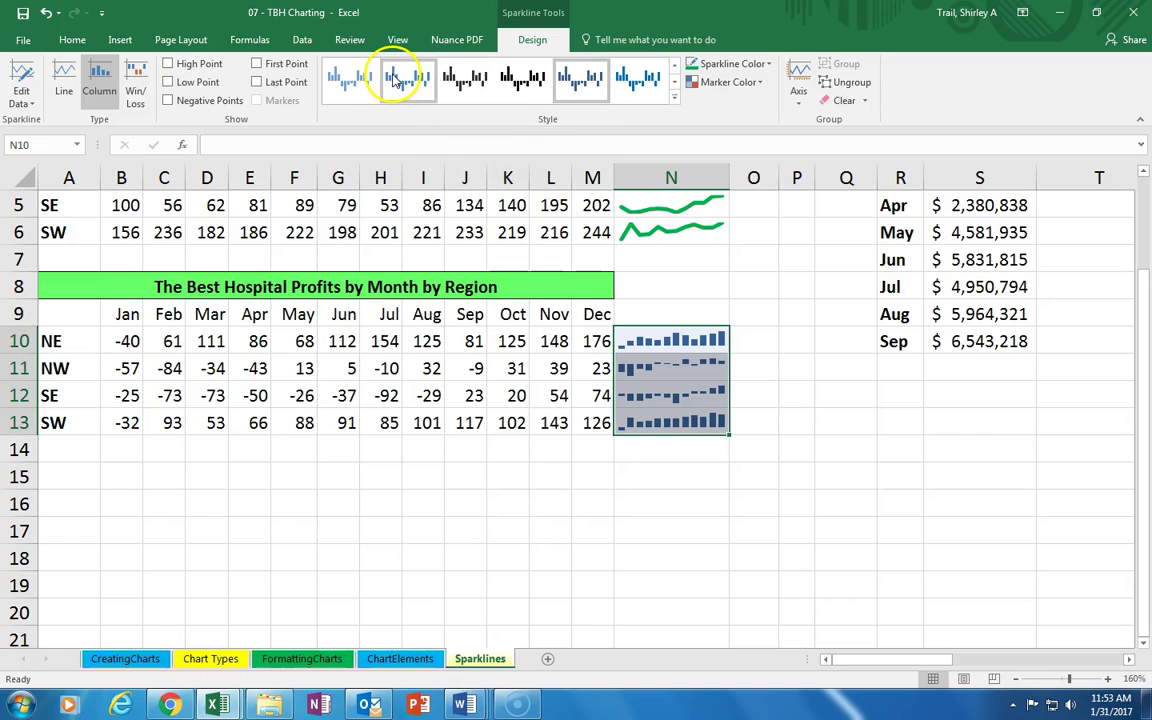
- Try several preset styles on the profits column sparklines, settling on the light blue one
click(463, 78)
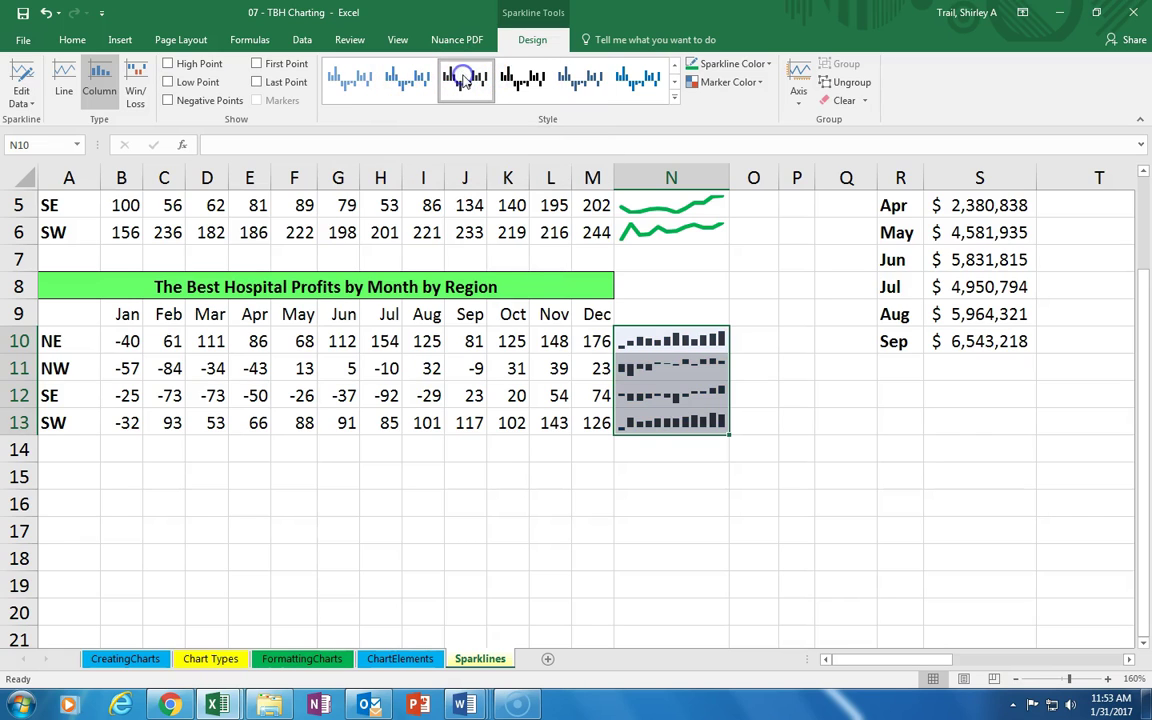
click(638, 80)
click(343, 80)
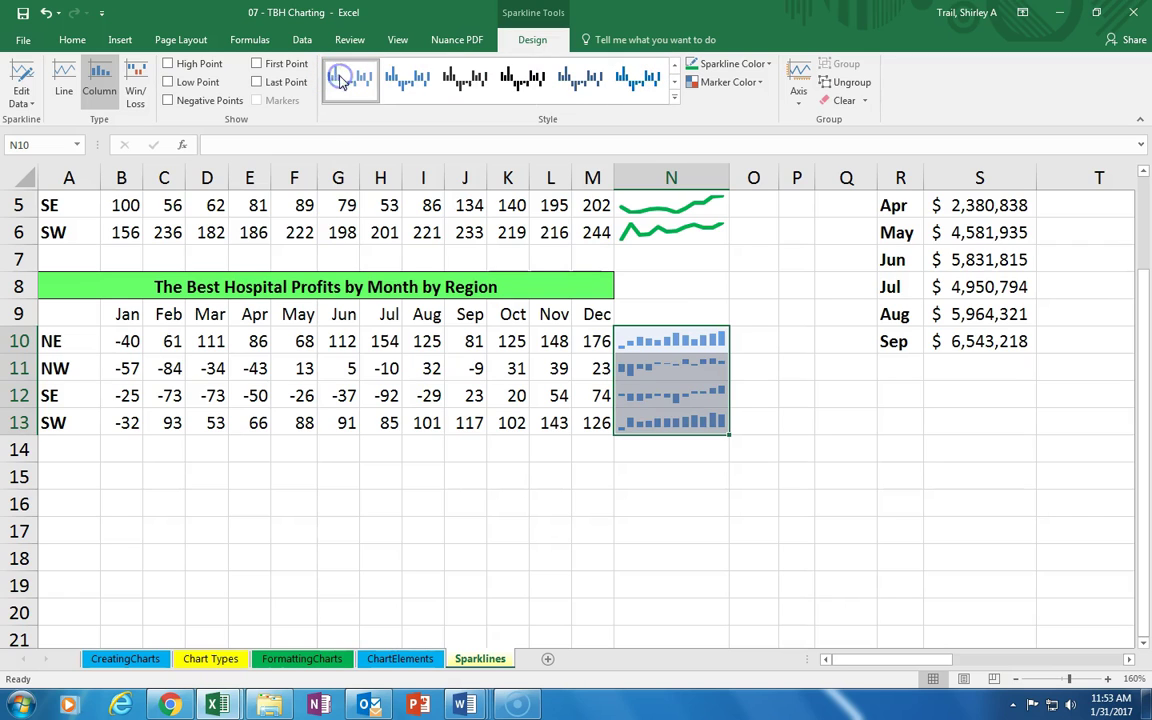
click(680, 99)
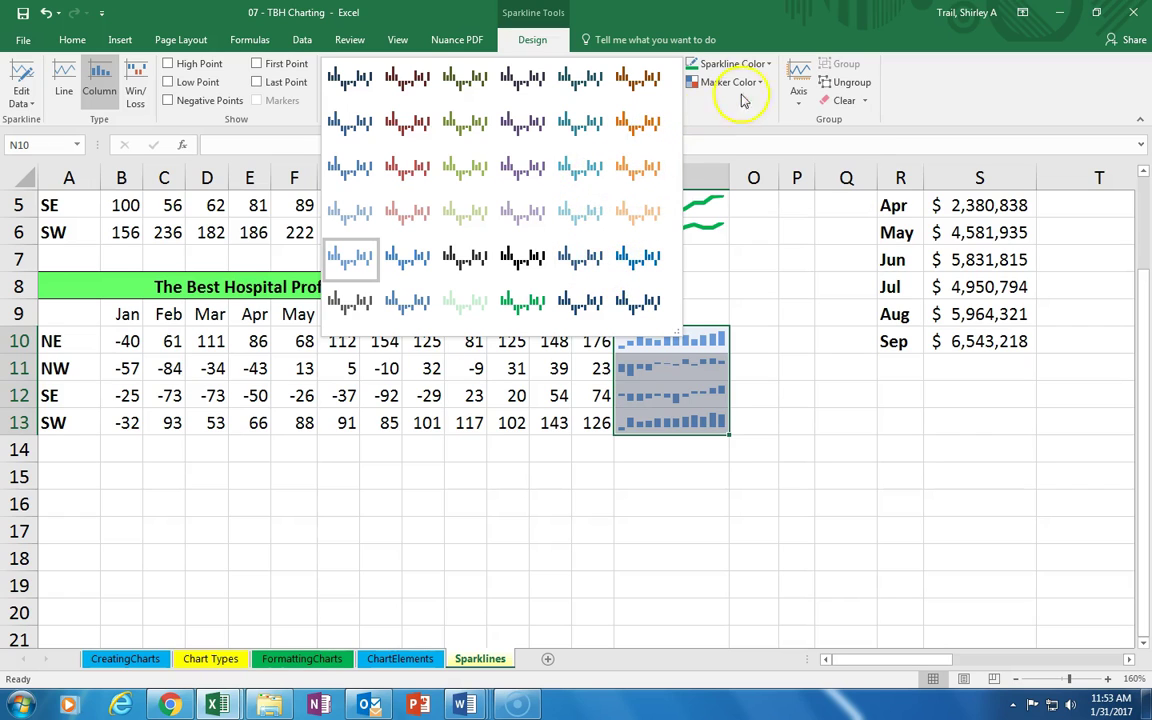
click(770, 65)
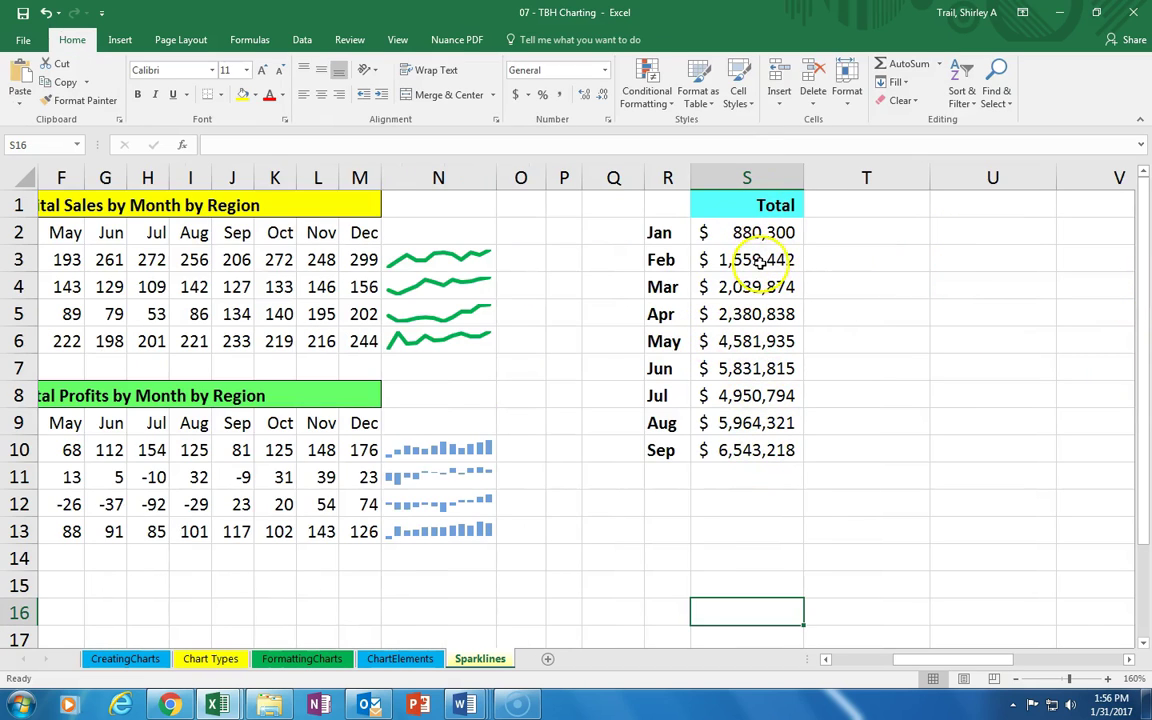
- Insert a line sparkline in cell S11 based on the monthly totals in S2:S10
drag(756, 300, 752, 450)
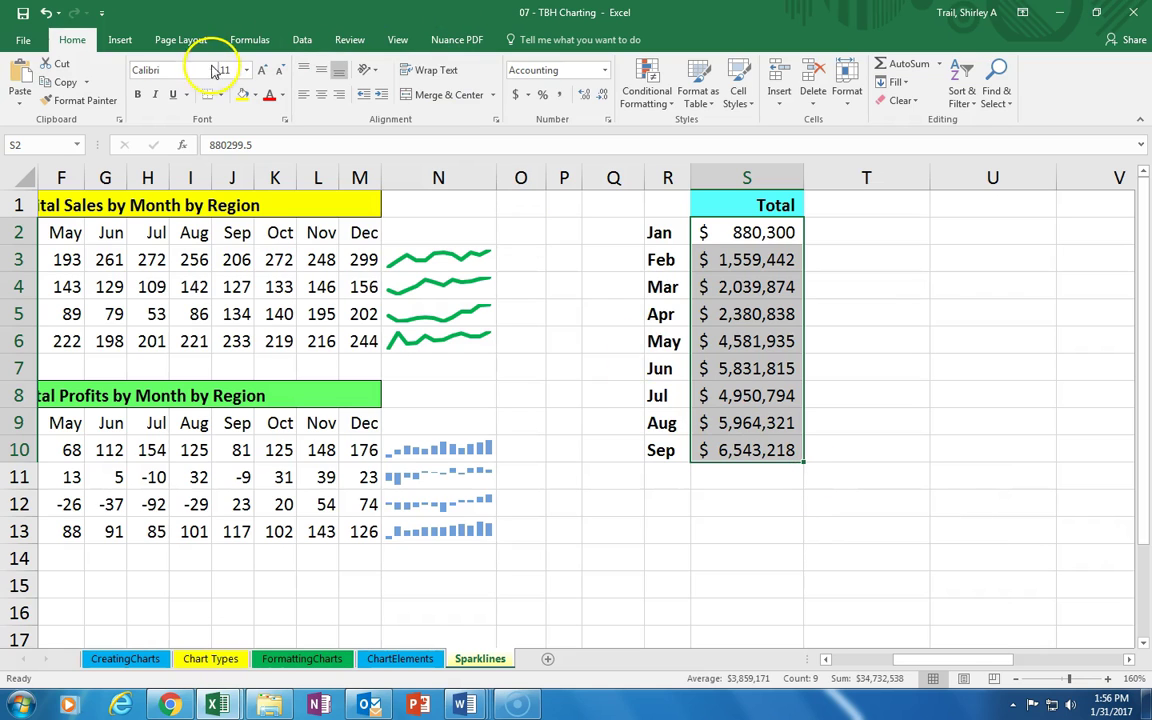
click(119, 40)
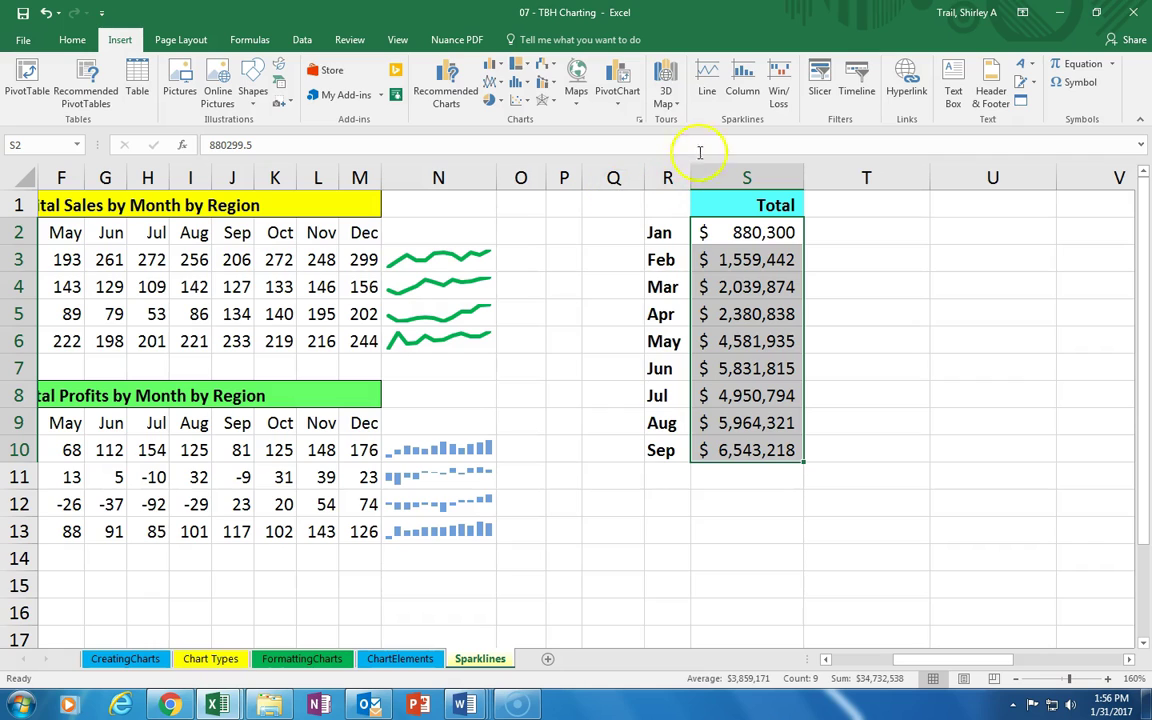
click(707, 95)
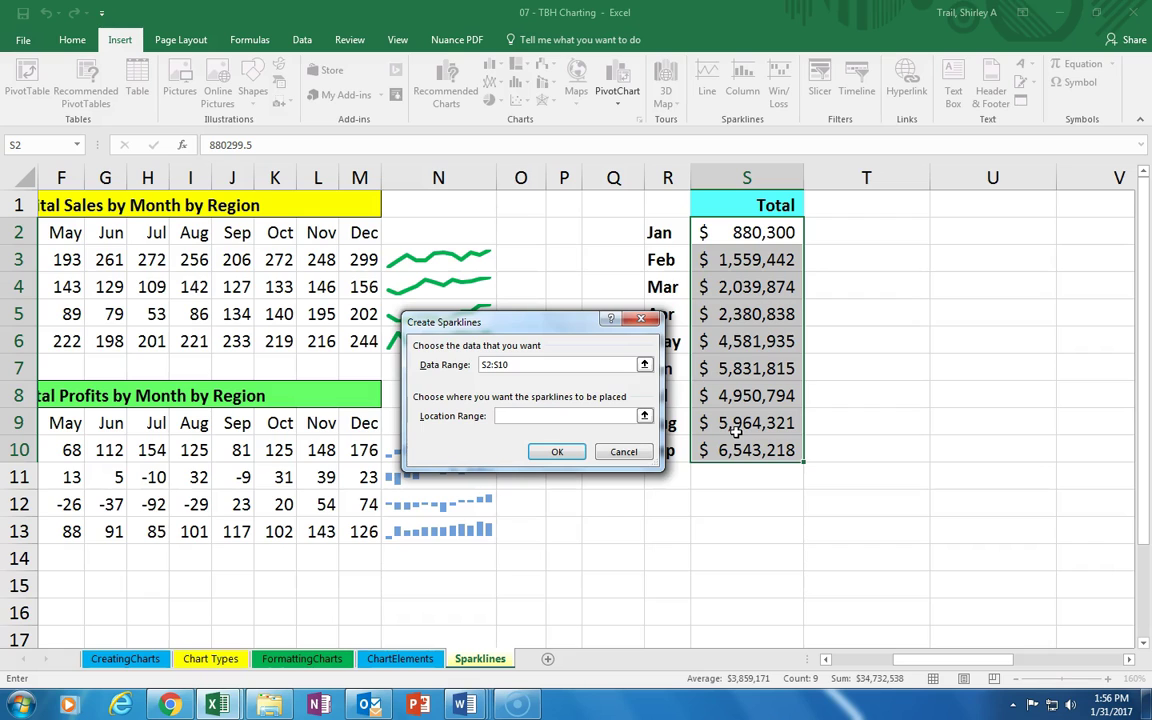
click(520, 415)
click(725, 482)
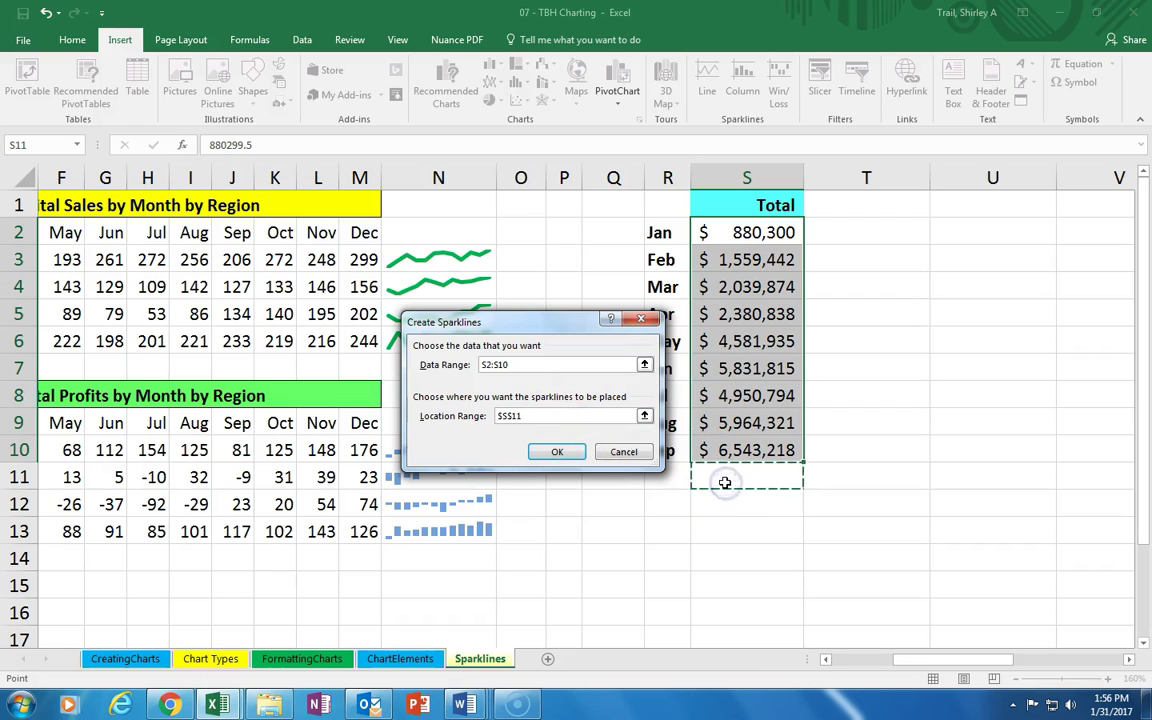
click(557, 452)
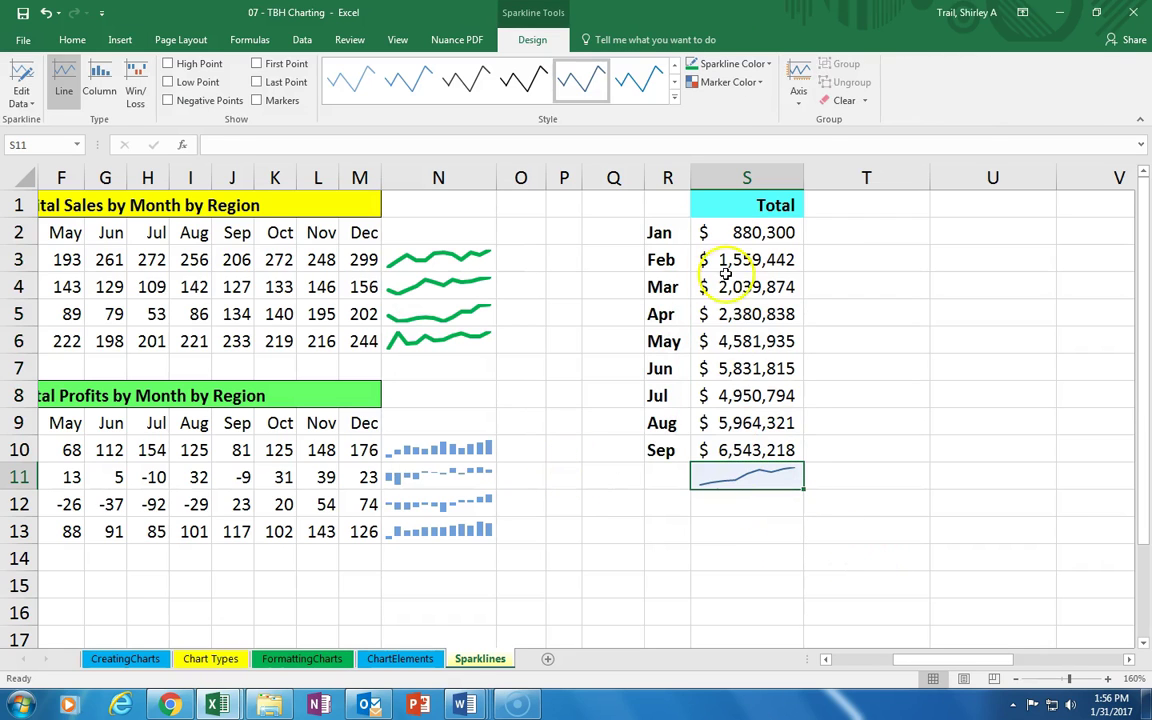
click(767, 65)
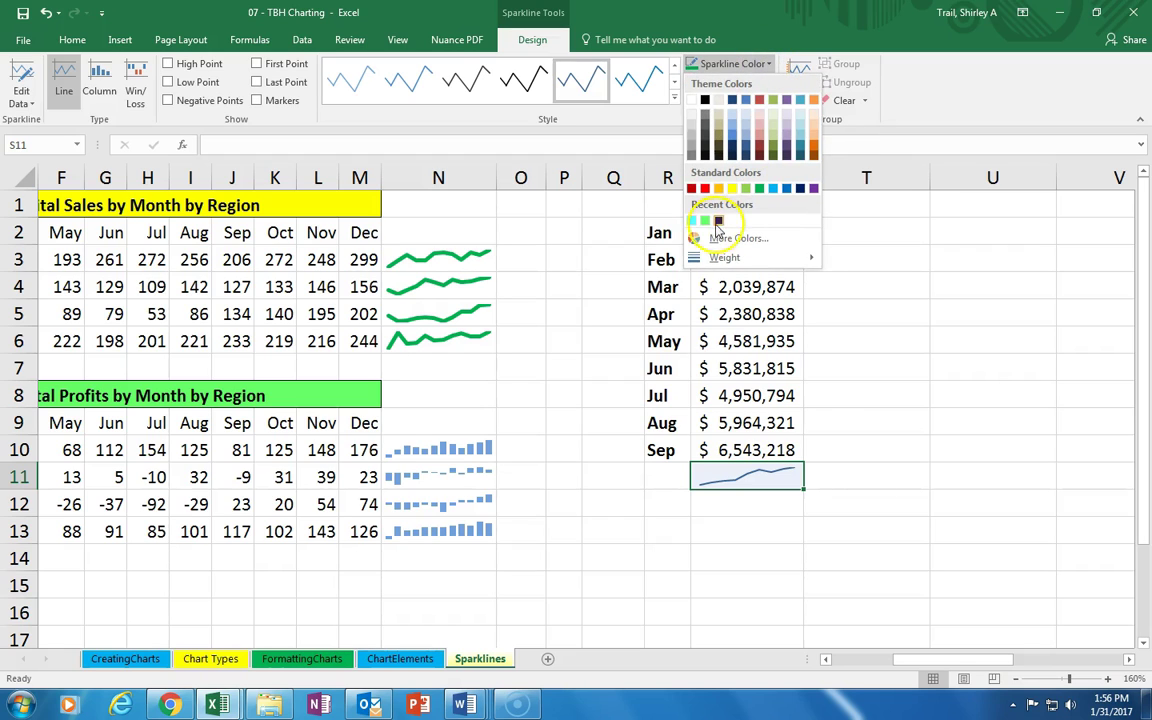
click(725, 259)
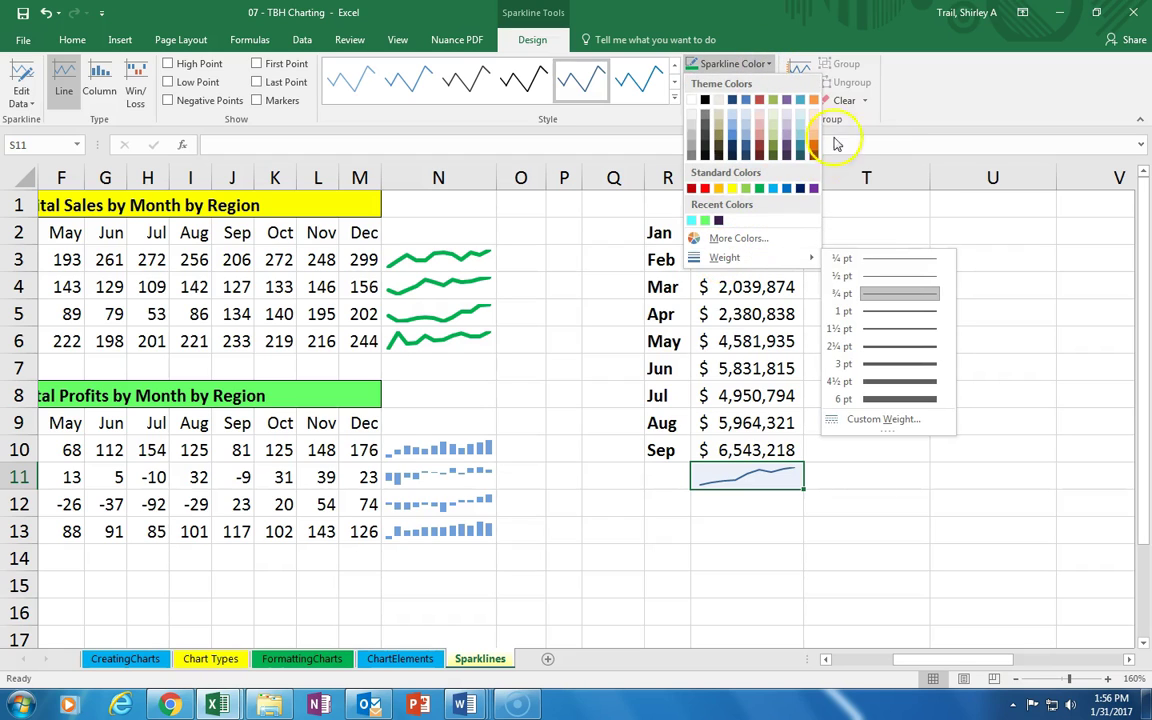
click(866, 248)
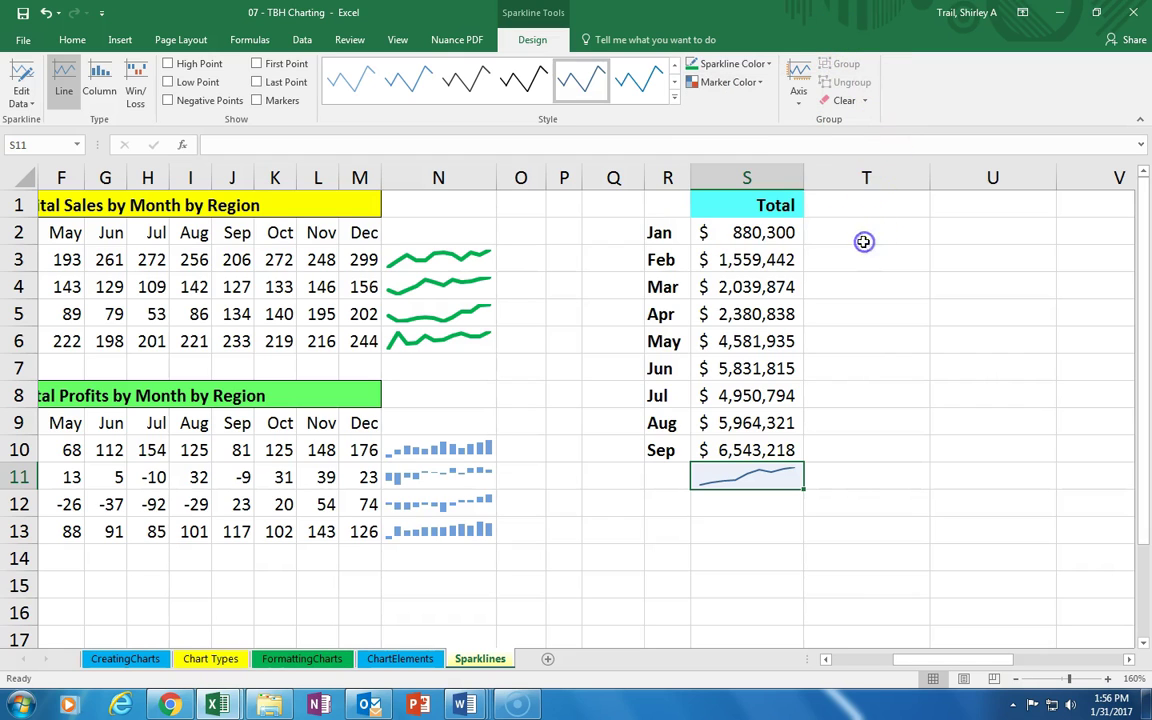
- Open the axis options for the totals sparkline in S11
click(799, 104)
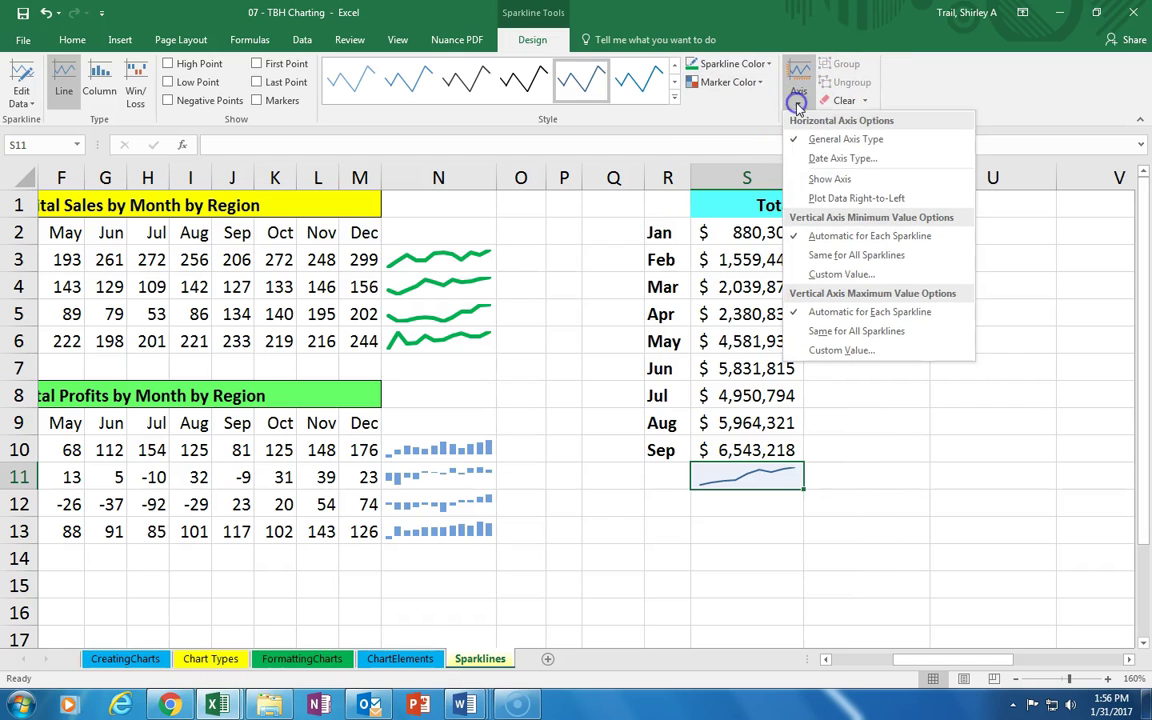